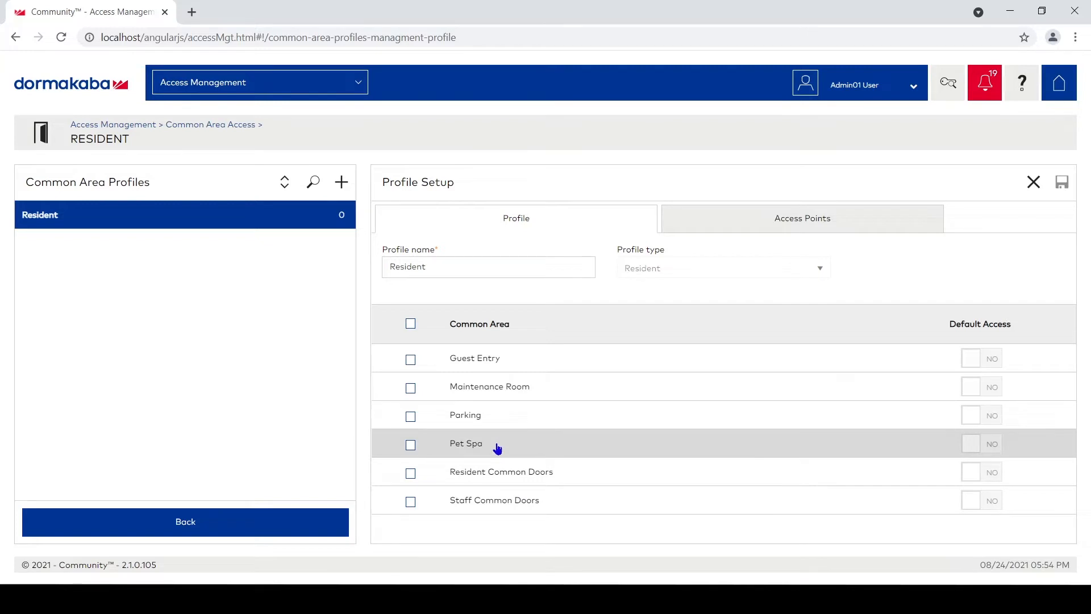
# Step: Include Guest Entry, Parking, Pet Spa and Resident Common Doors in the Resident profile, with default access for all except Pet Spa
pyautogui.click(411, 324)
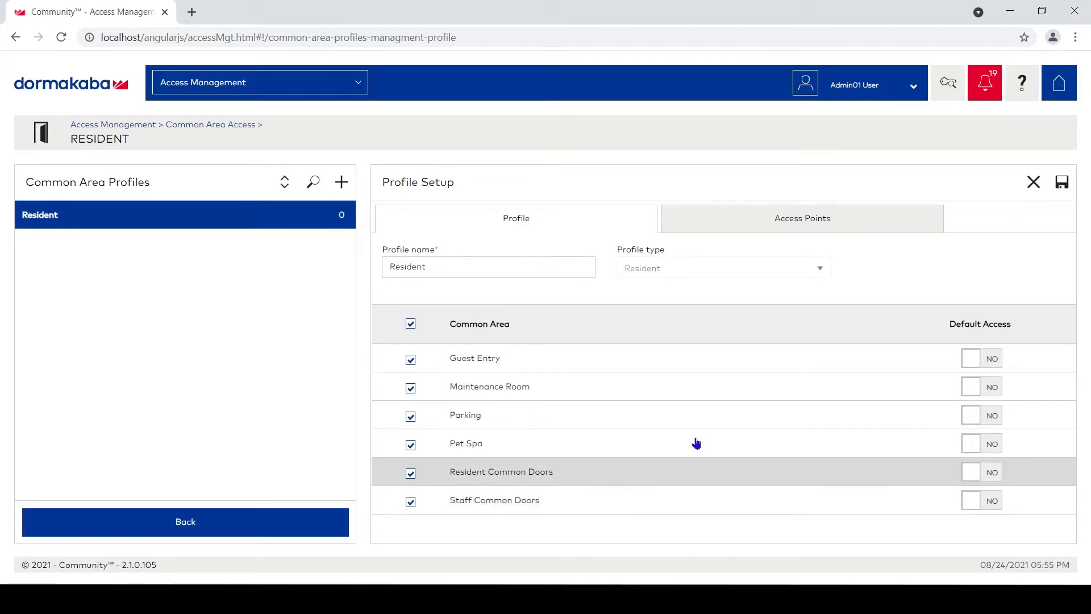
pyautogui.click(996, 361)
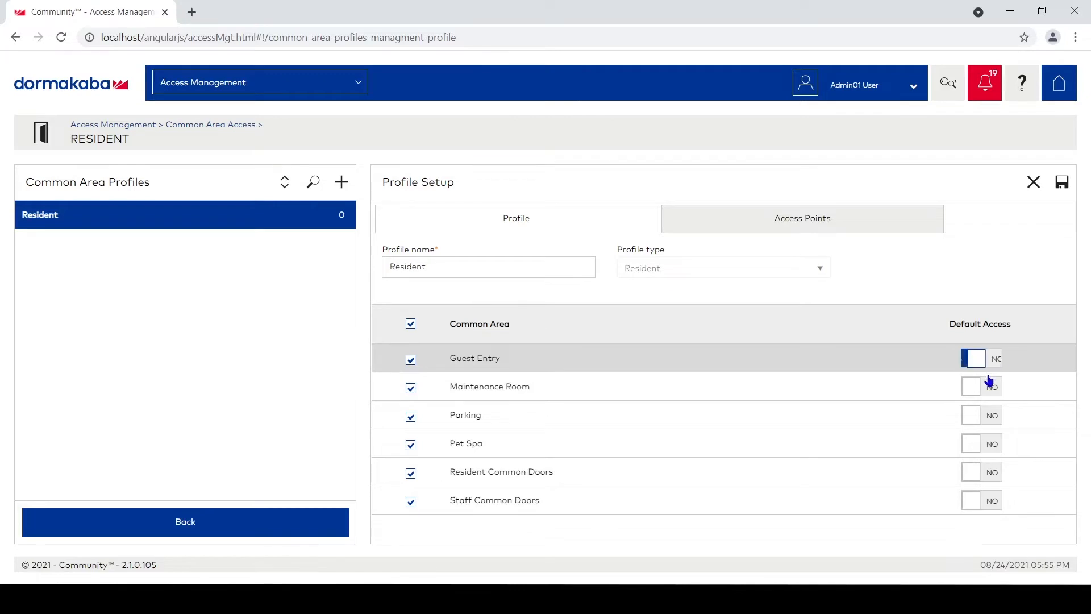
pyautogui.click(410, 388)
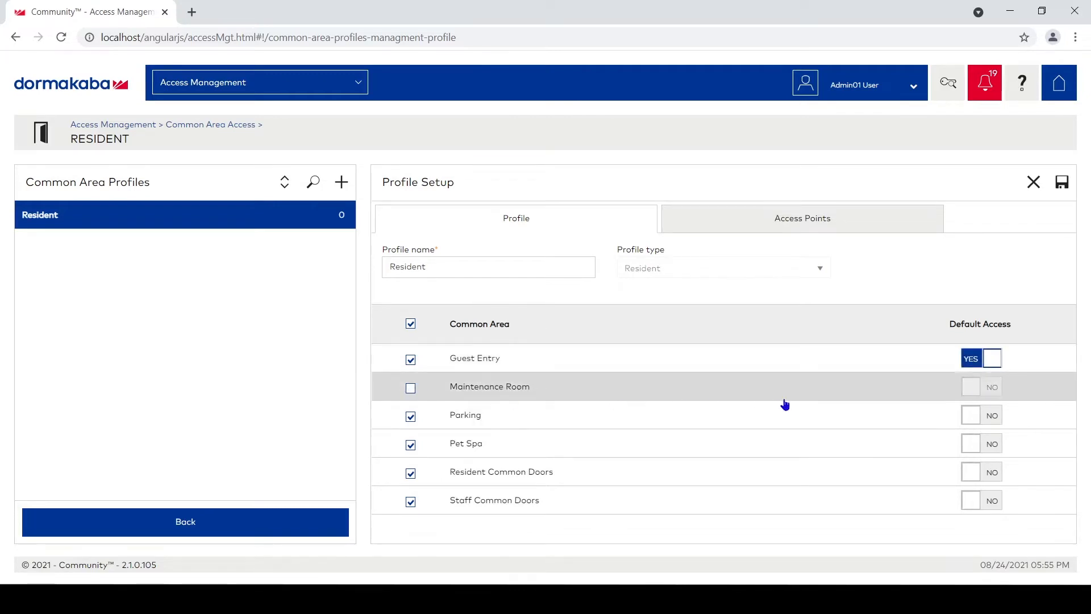
pyautogui.click(989, 417)
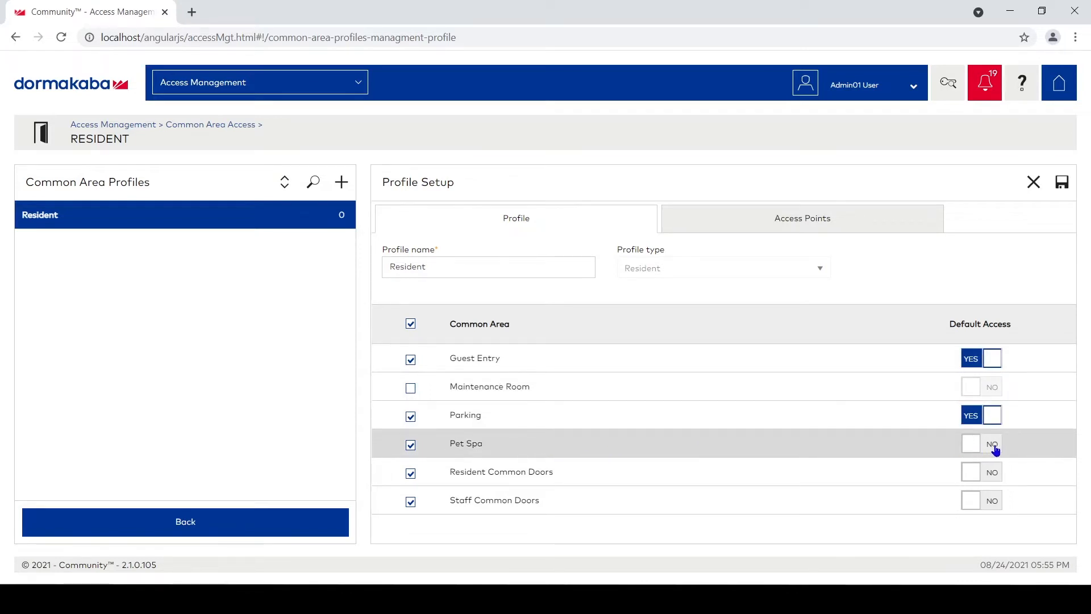
pyautogui.click(985, 478)
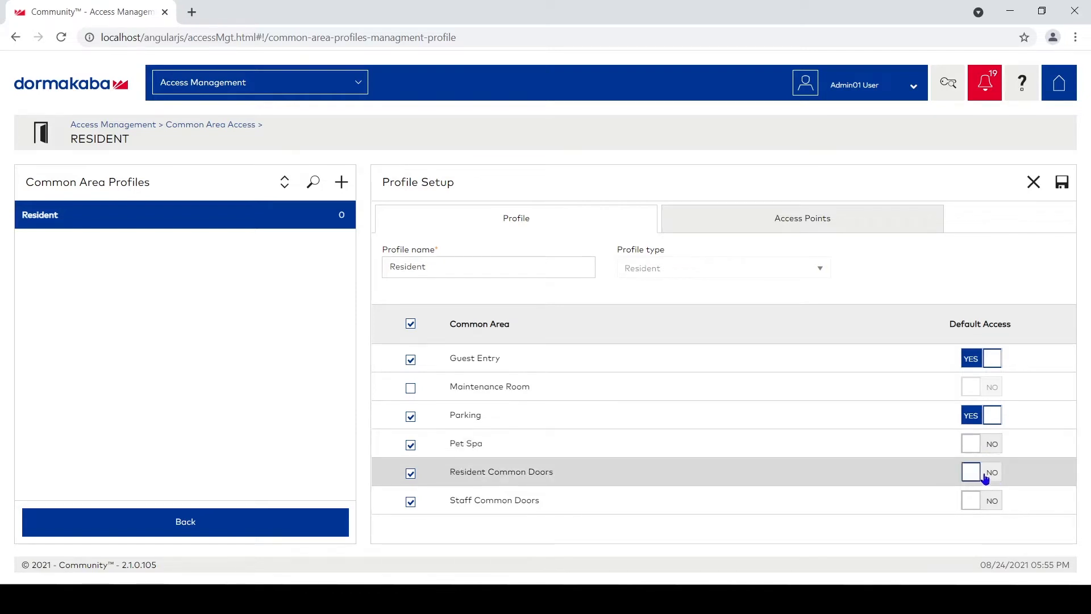
pyautogui.click(409, 503)
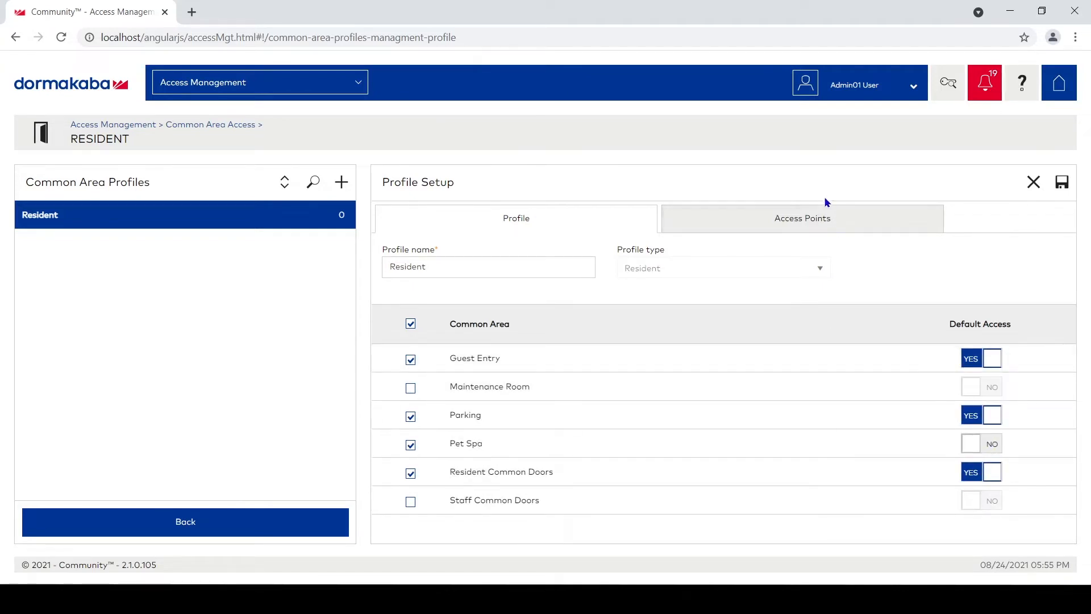
# Step: Assign all access points to the Resident profile, save it, and review its common areas and access points
pyautogui.click(818, 217)
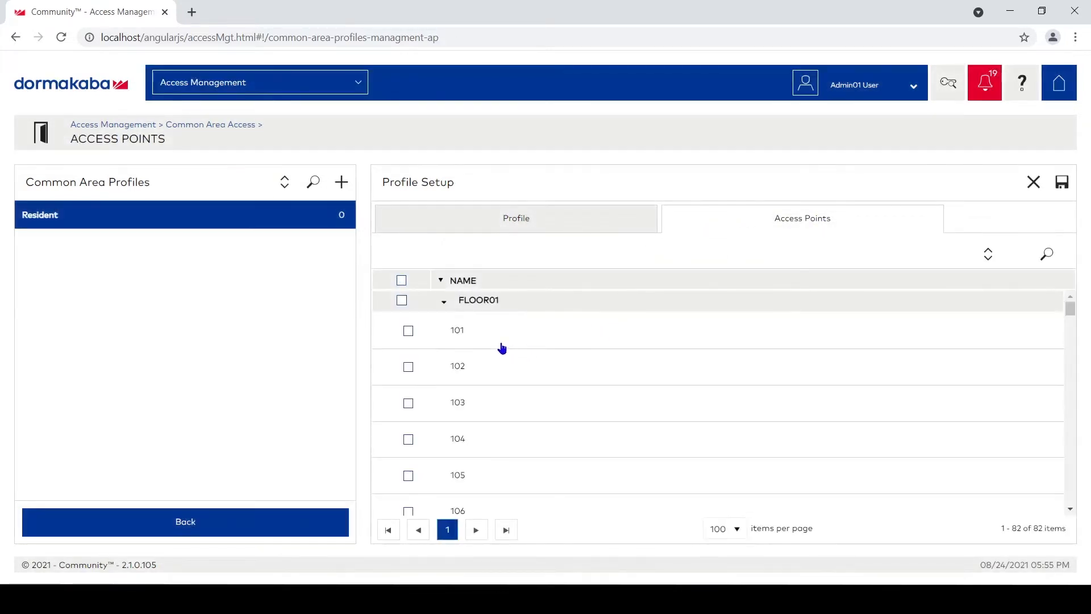
pyautogui.click(402, 281)
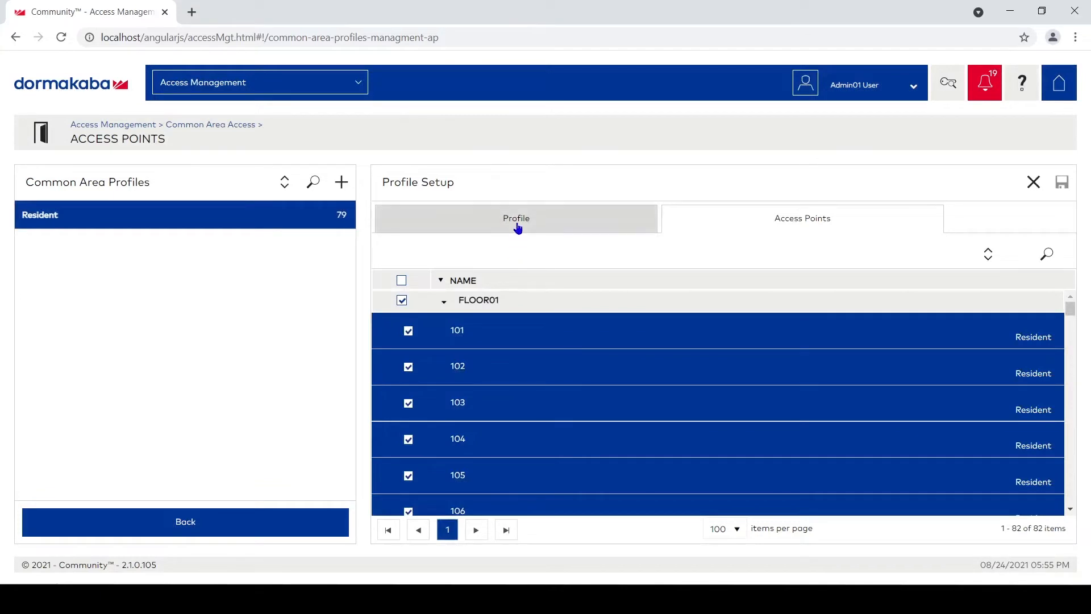
pyautogui.click(517, 226)
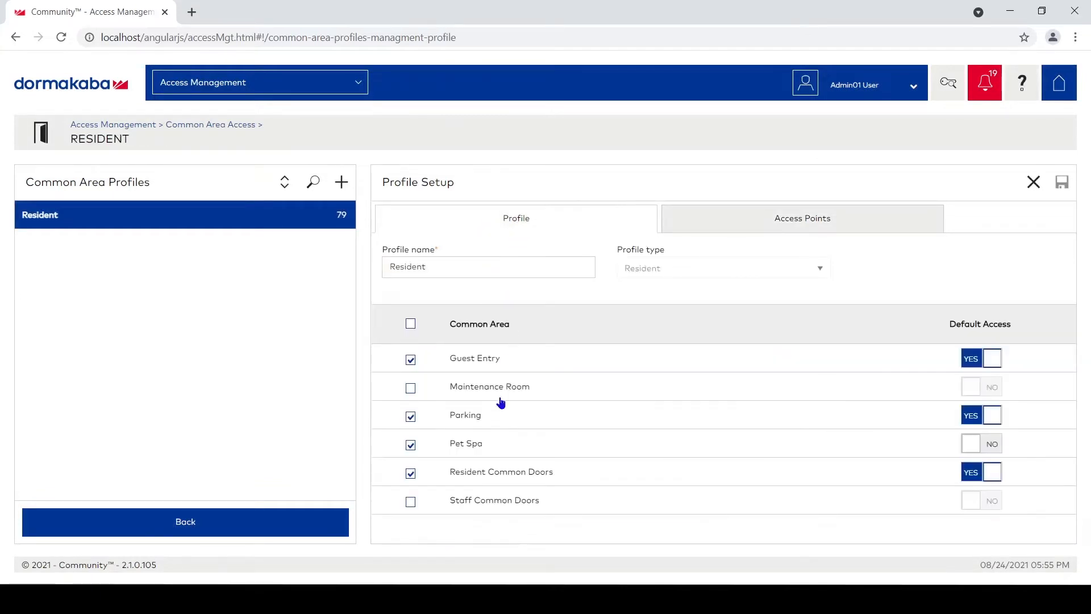
pyautogui.click(813, 220)
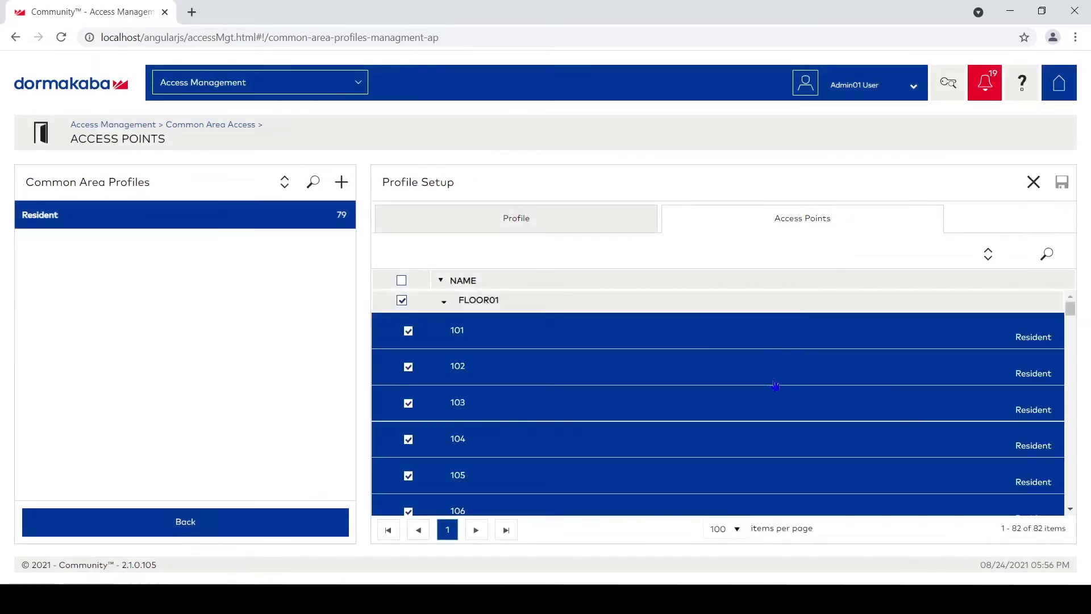
pyautogui.click(611, 227)
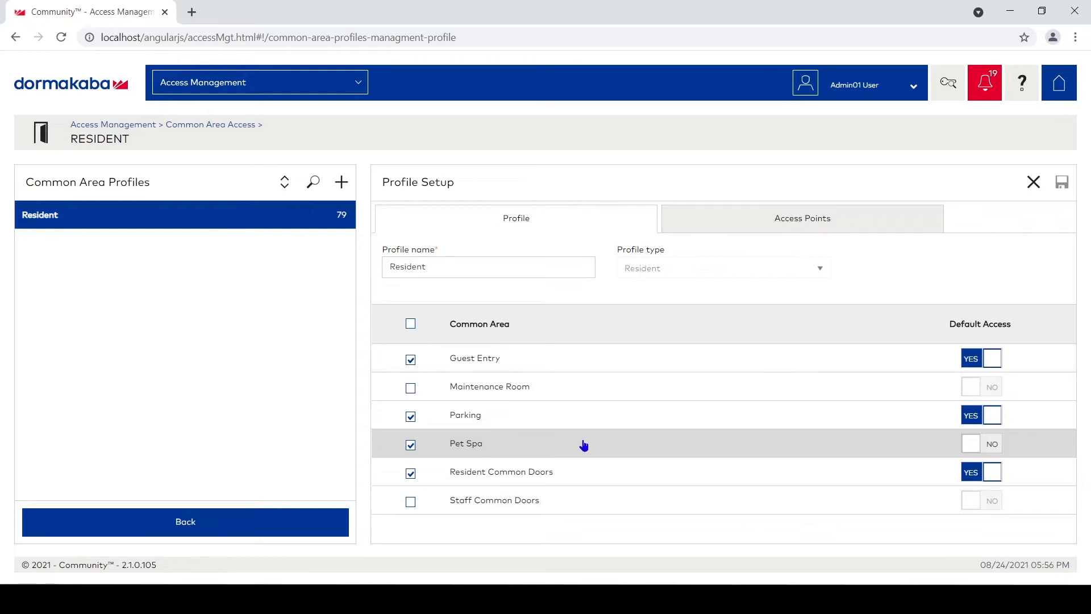
# Step: Create a common area profile named Master Key with profile type Staff/Vendor and credential class type Staff
pyautogui.click(344, 183)
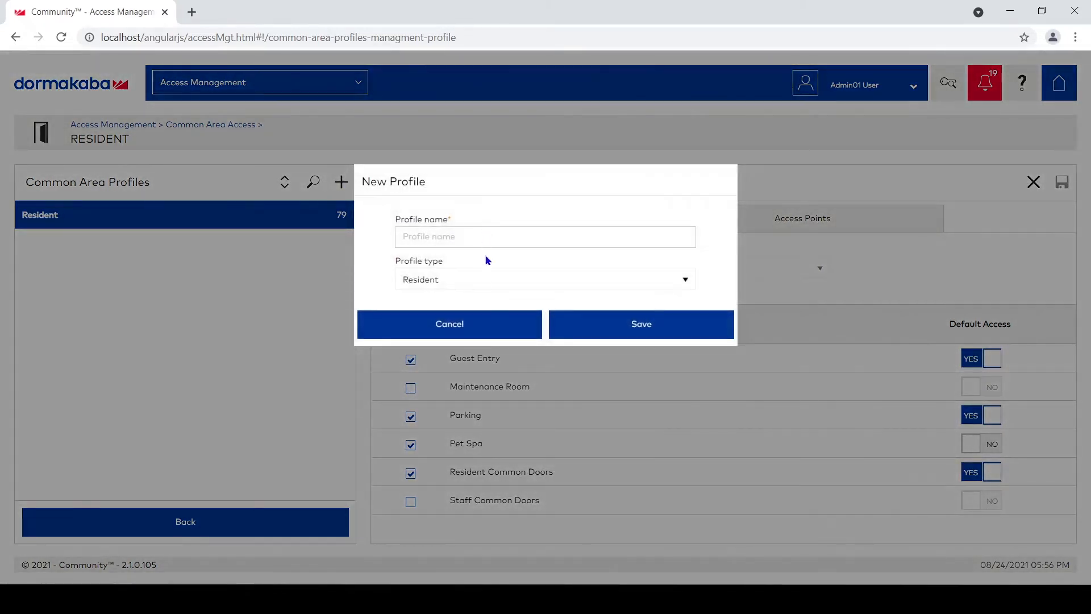
pyautogui.click(488, 282)
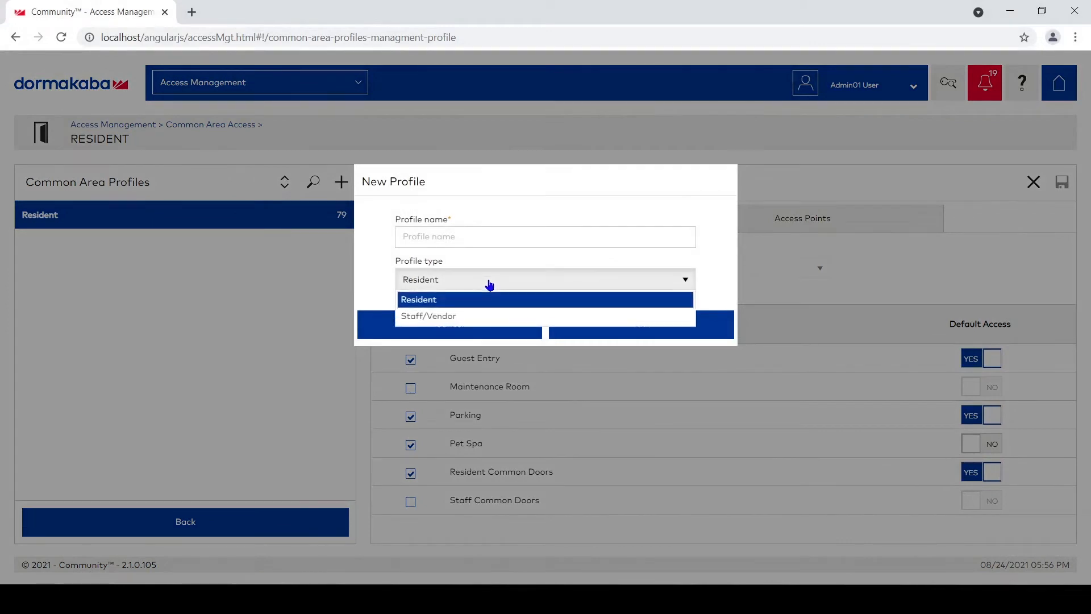
pyautogui.click(477, 316)
pyautogui.click(475, 318)
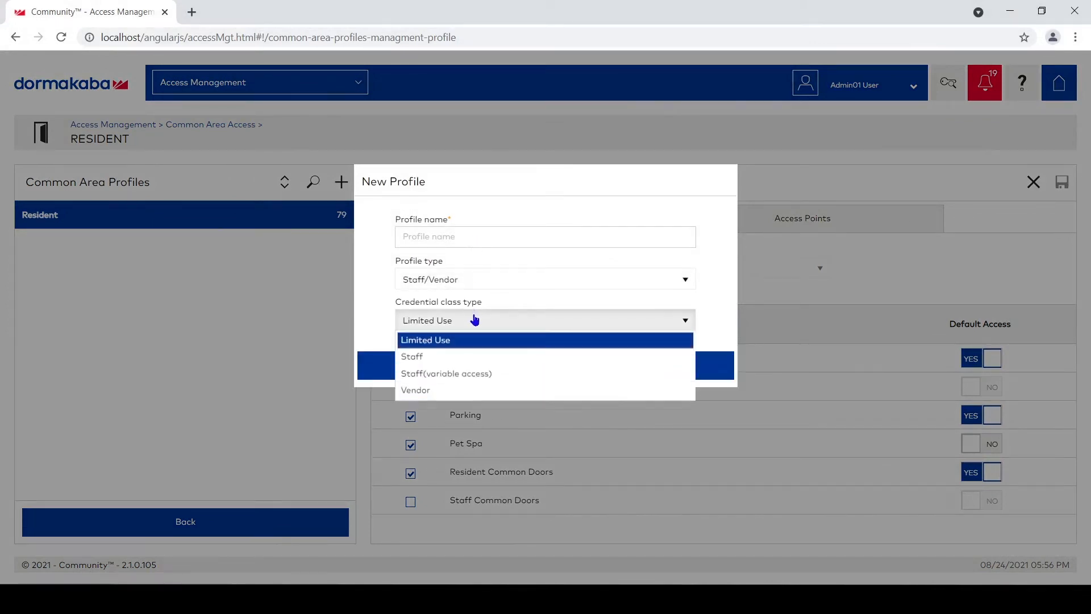
pyautogui.click(470, 358)
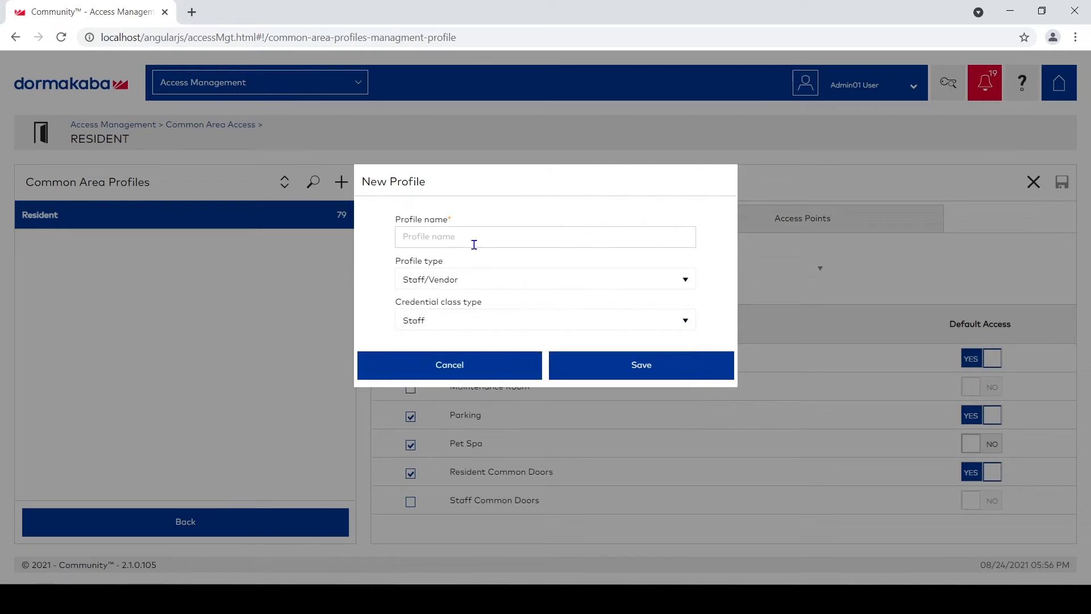
pyautogui.write('S')
pyautogui.press('BackSpace')
pyautogui.press('BackSpace')
pyautogui.press('BackSpace')
pyautogui.press('BackSpace')
pyautogui.press('BackSpace')
pyautogui.write('Master Key')
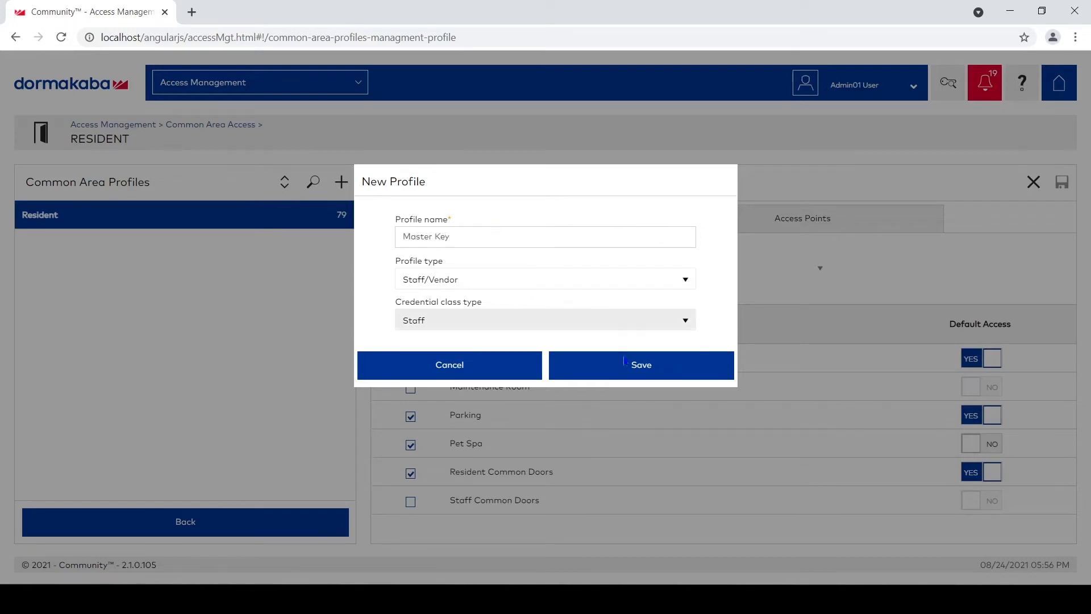
pyautogui.click(632, 371)
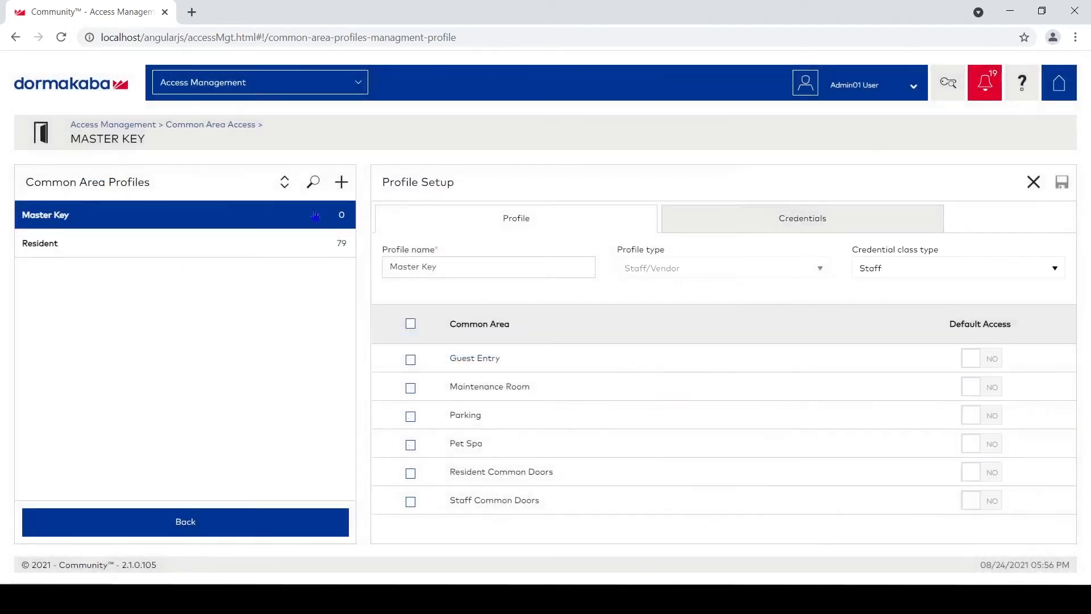
# Step: Include every common area in the Master Key profile and set default access to Yes for all six
pyautogui.click(411, 325)
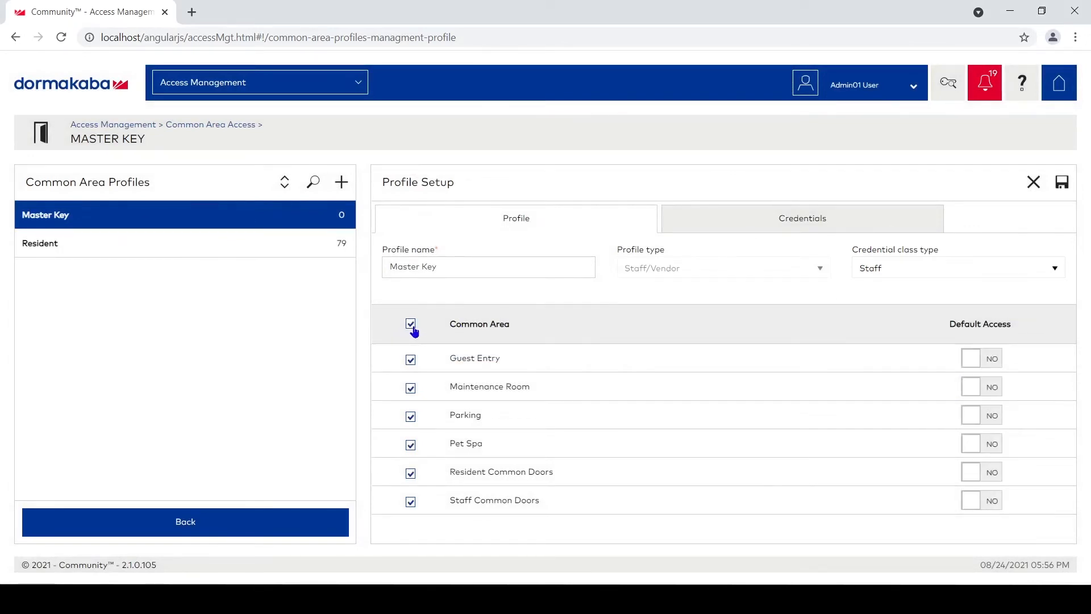
pyautogui.click(983, 359)
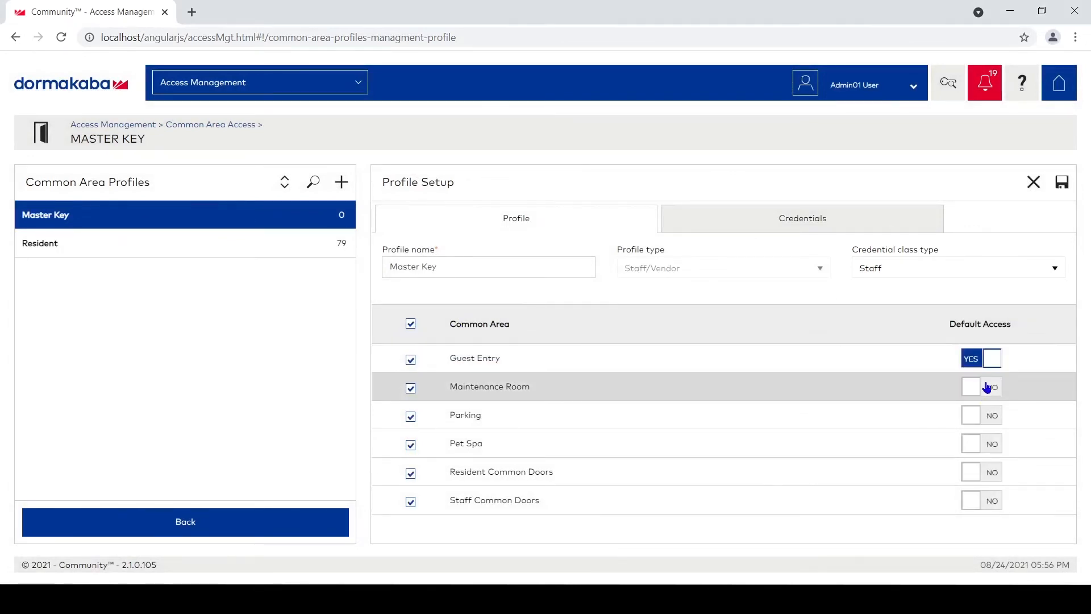
pyautogui.click(985, 384)
pyautogui.click(985, 413)
pyautogui.click(984, 442)
pyautogui.click(984, 476)
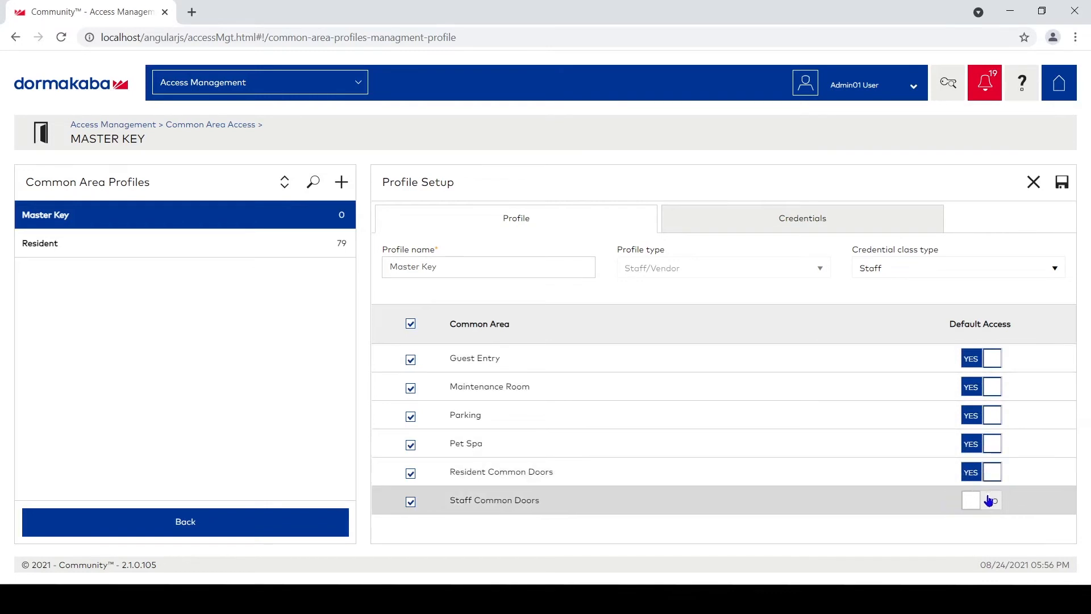
pyautogui.click(986, 500)
# Step: Assign the Master Key credential to the Master Key profile and save the profile
pyautogui.click(907, 226)
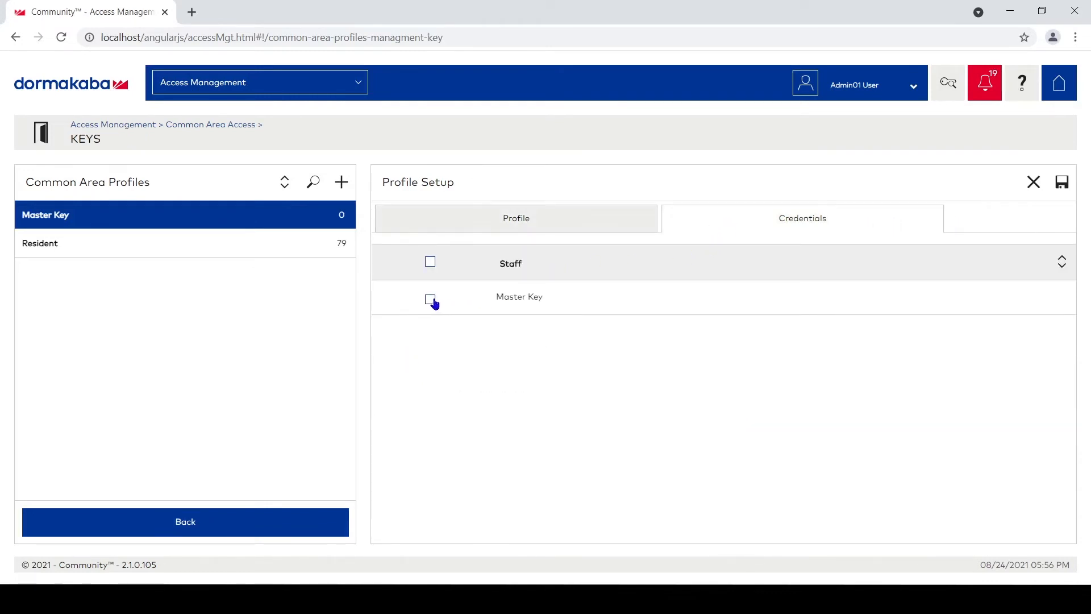
pyautogui.click(430, 299)
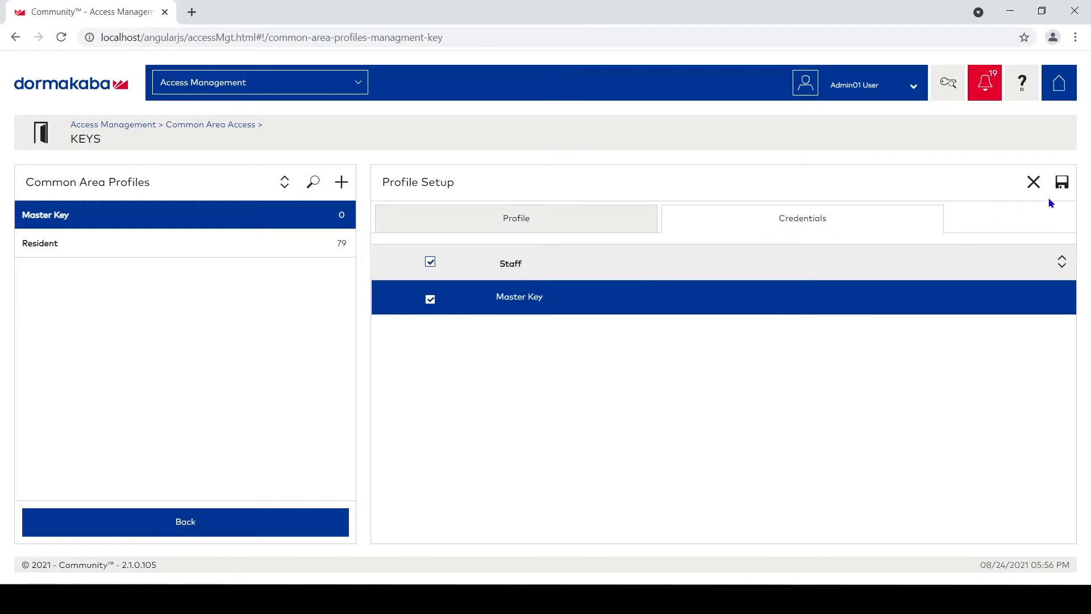
pyautogui.click(1062, 183)
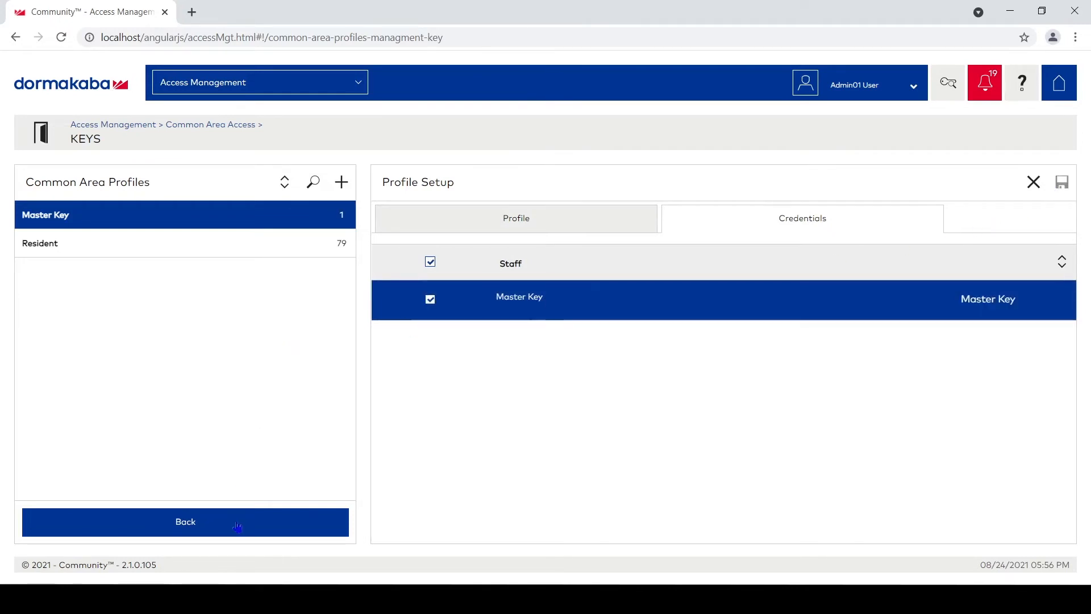
# Step: Create a common area profile named Staff with profile type Staff/Vendor and credential class type Staff(variable access)
pyautogui.click(340, 182)
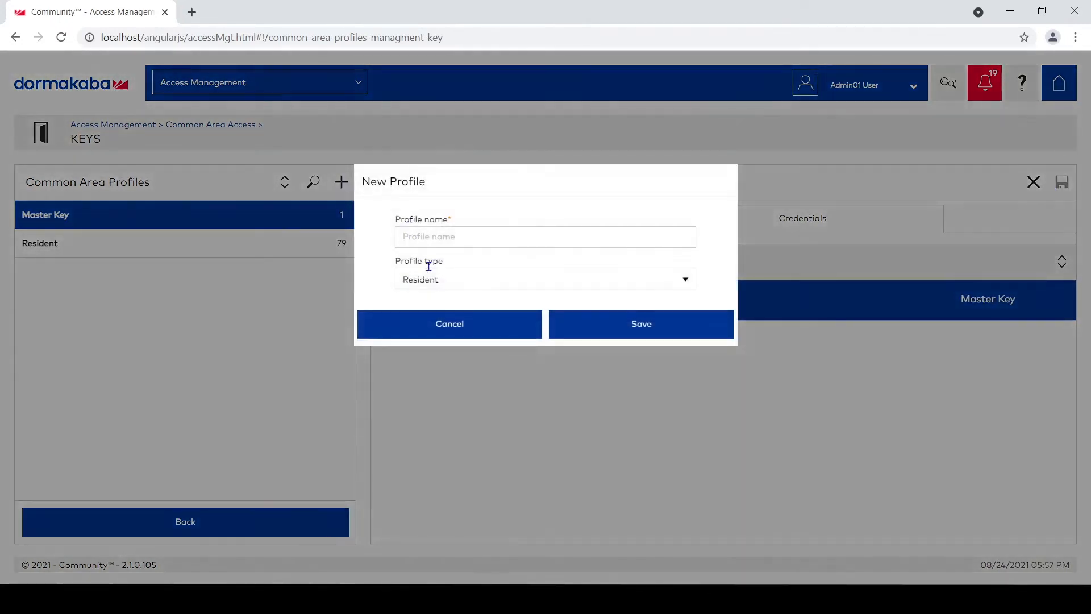
pyautogui.click(442, 279)
pyautogui.click(453, 316)
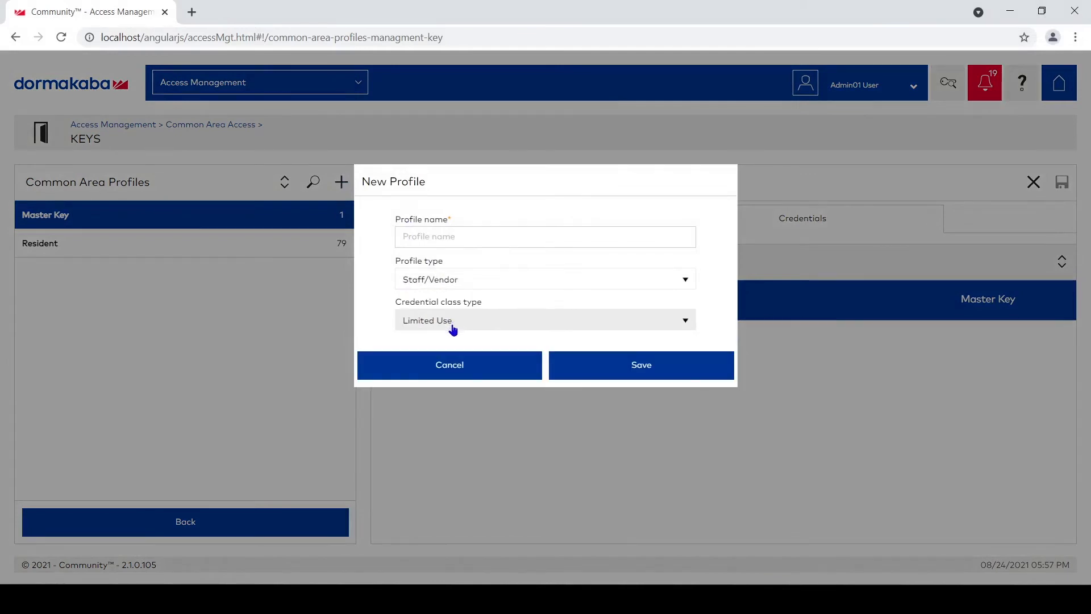
pyautogui.click(458, 328)
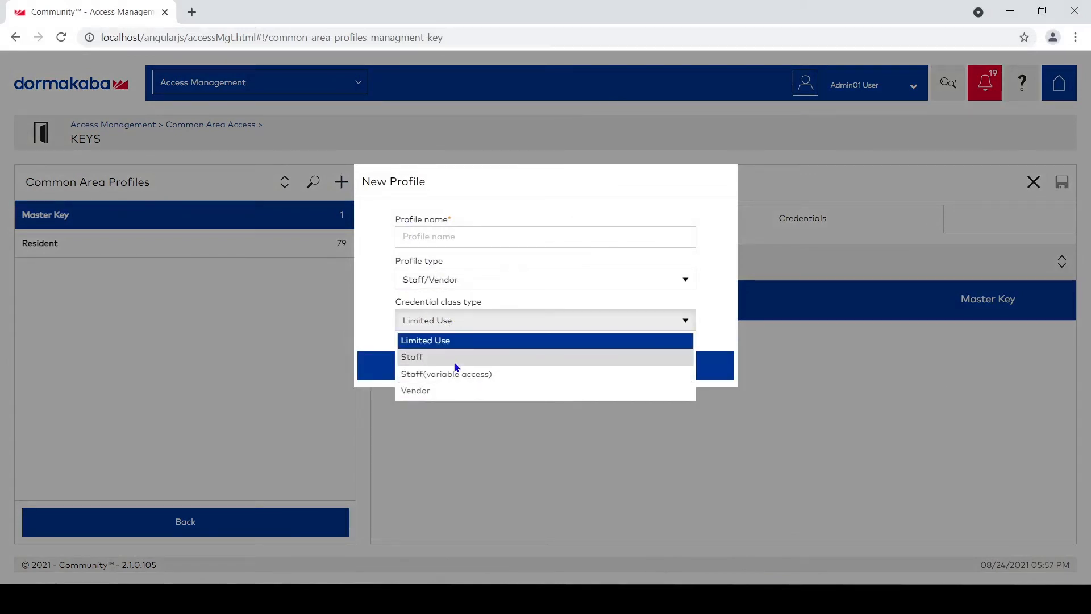
pyautogui.click(454, 375)
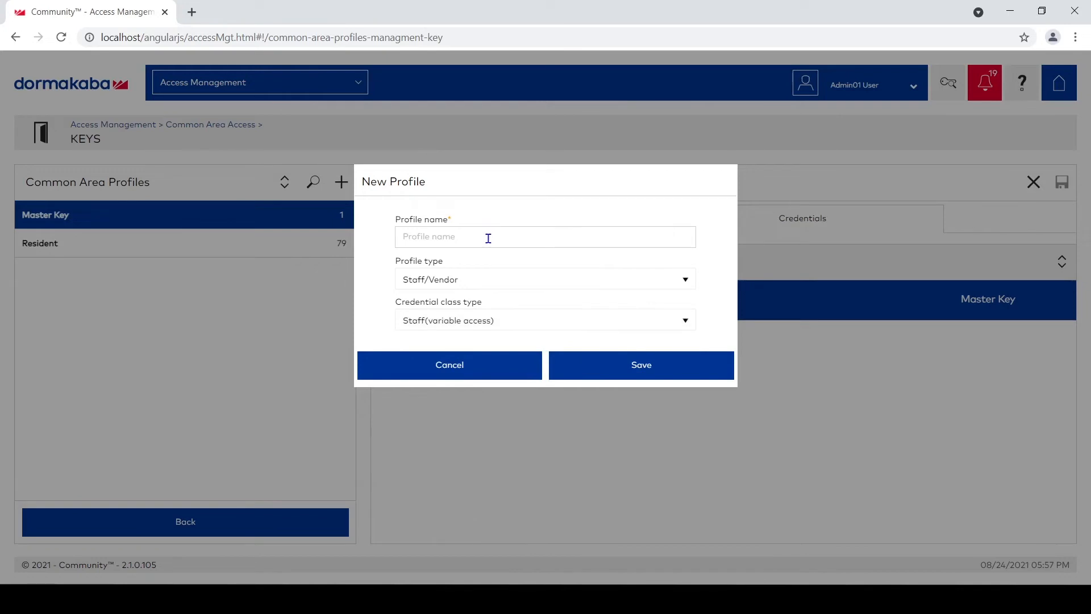
pyautogui.click(487, 237)
pyautogui.write('Staff')
pyautogui.click(591, 369)
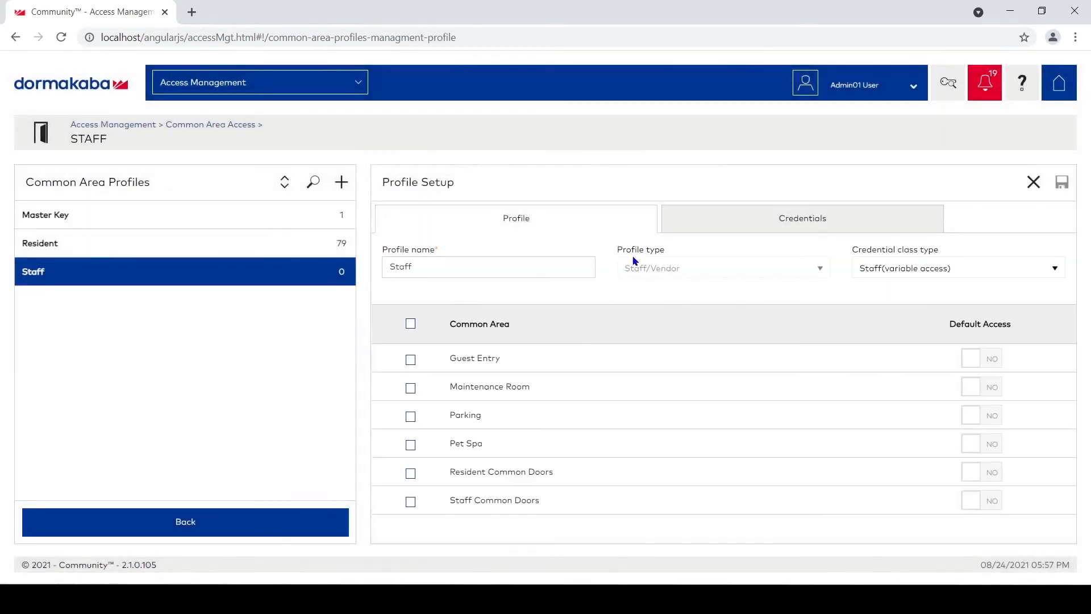
# Step: Include every common area in the Staff profile and set default access to Yes for all except Maintenance Room
pyautogui.click(410, 324)
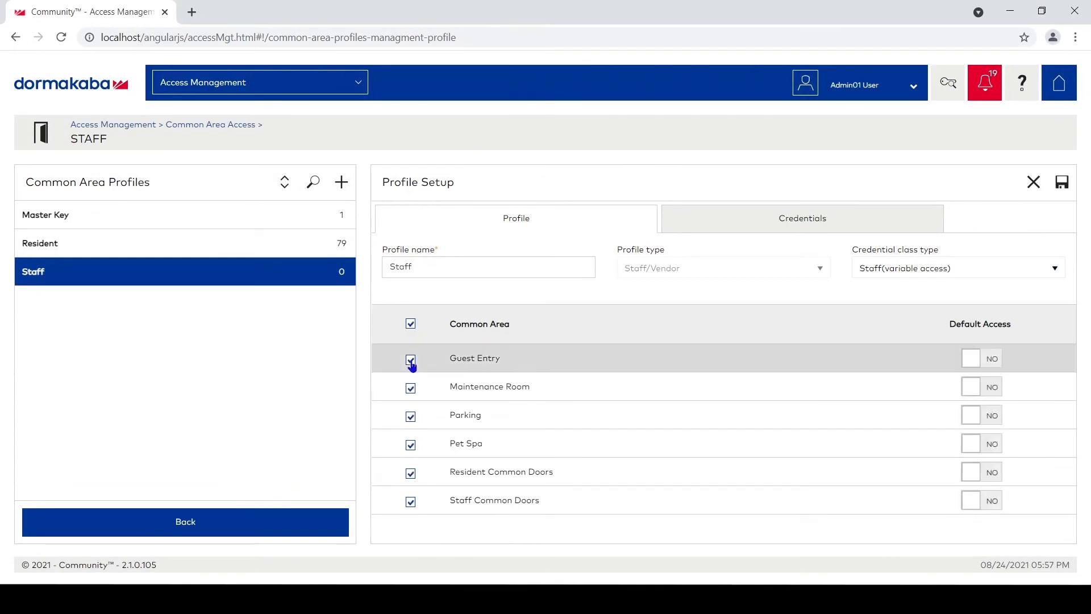
pyautogui.click(411, 388)
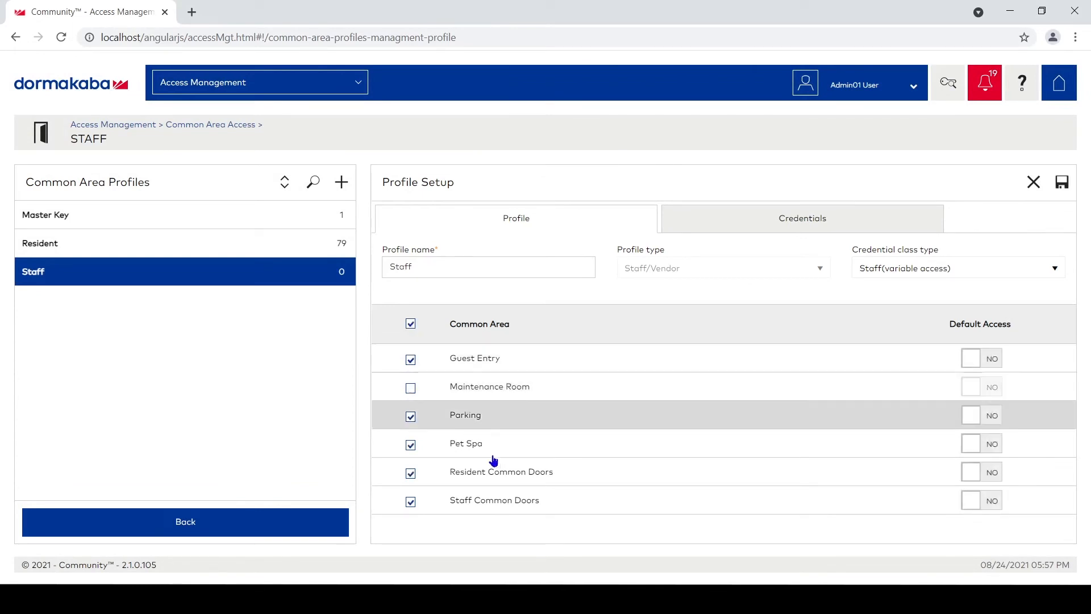
pyautogui.click(993, 359)
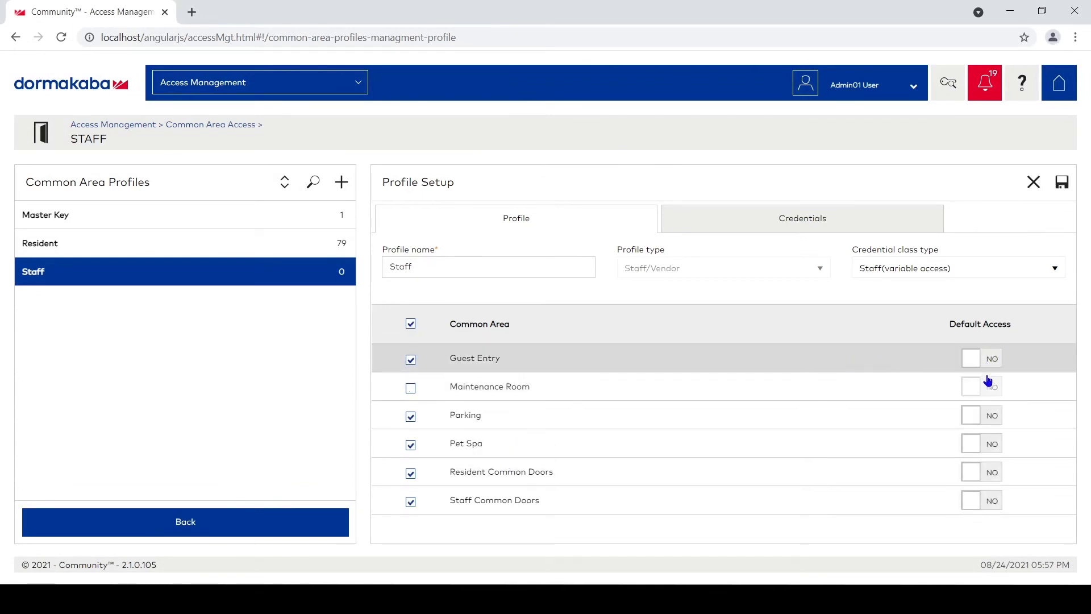
pyautogui.click(989, 415)
pyautogui.click(990, 444)
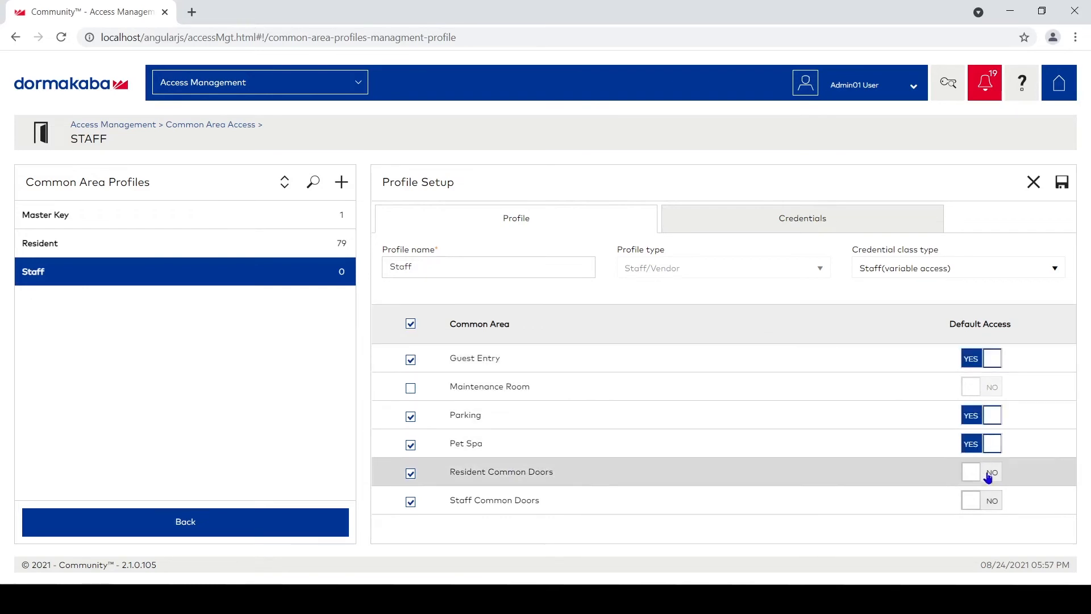
pyautogui.click(990, 472)
pyautogui.click(989, 500)
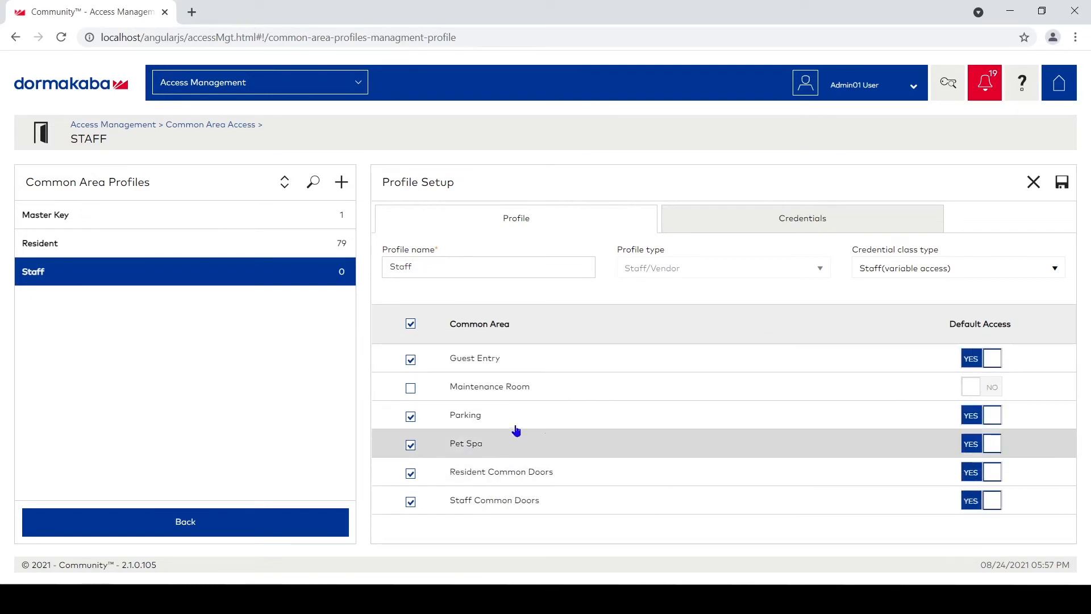
pyautogui.click(410, 388)
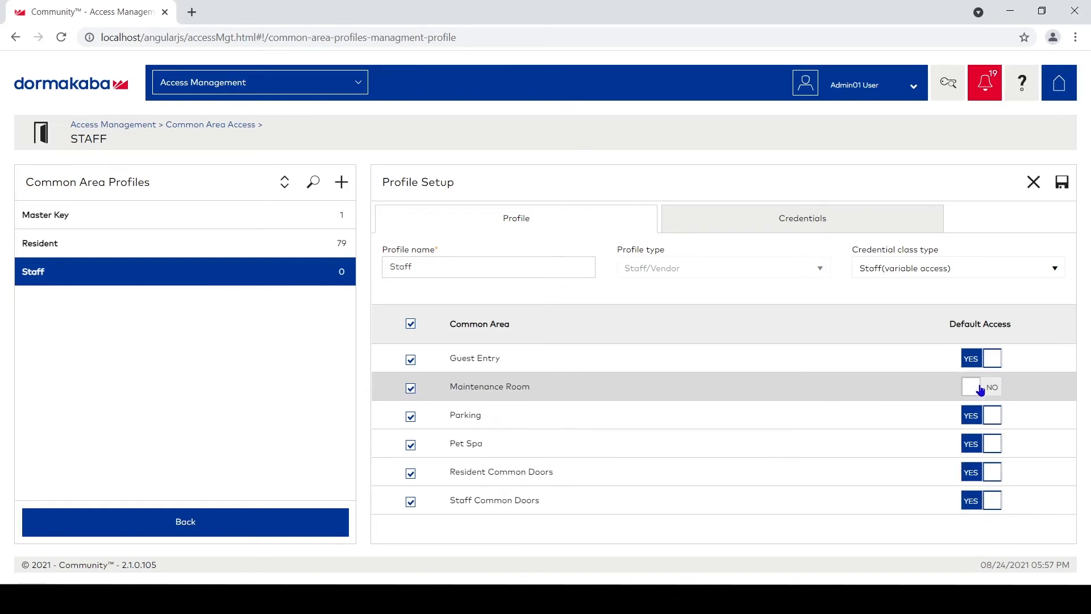
# Step: Assign the Staff credential to the Staff profile and save the profile
pyautogui.click(857, 225)
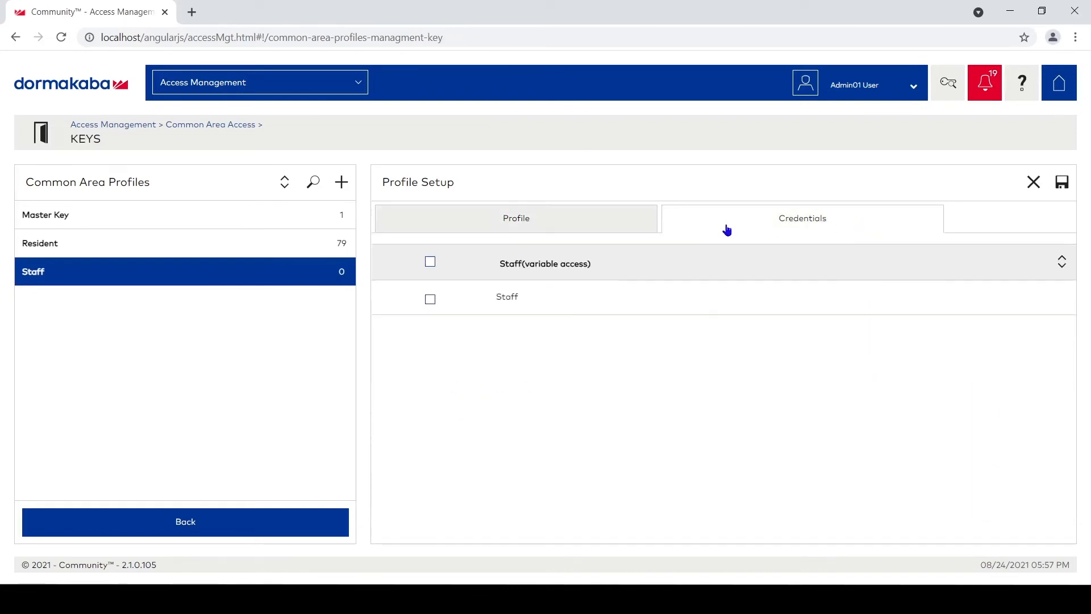
pyautogui.click(430, 299)
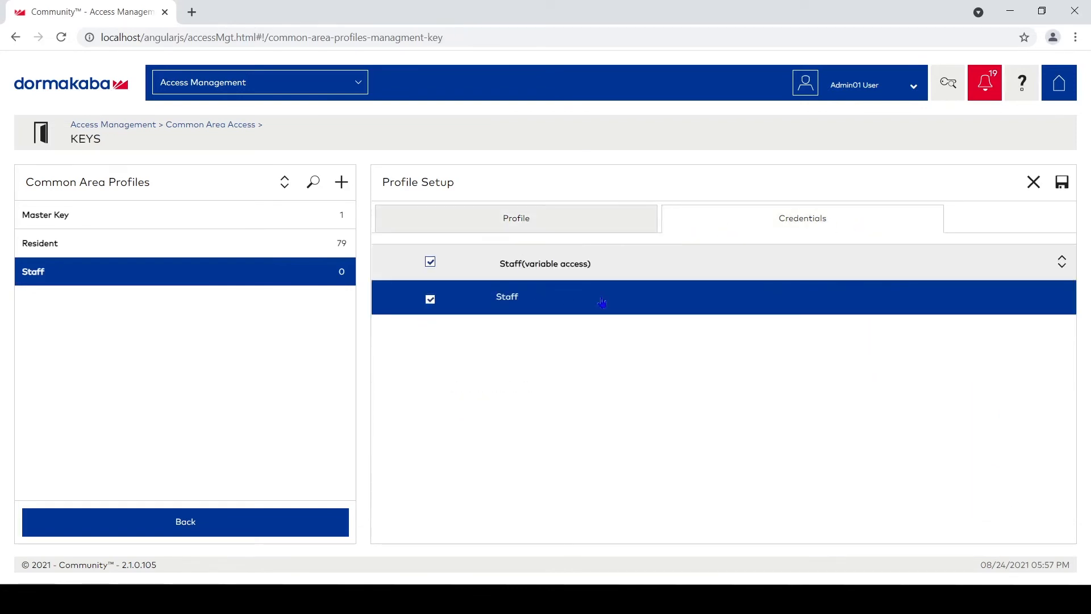
pyautogui.click(1061, 183)
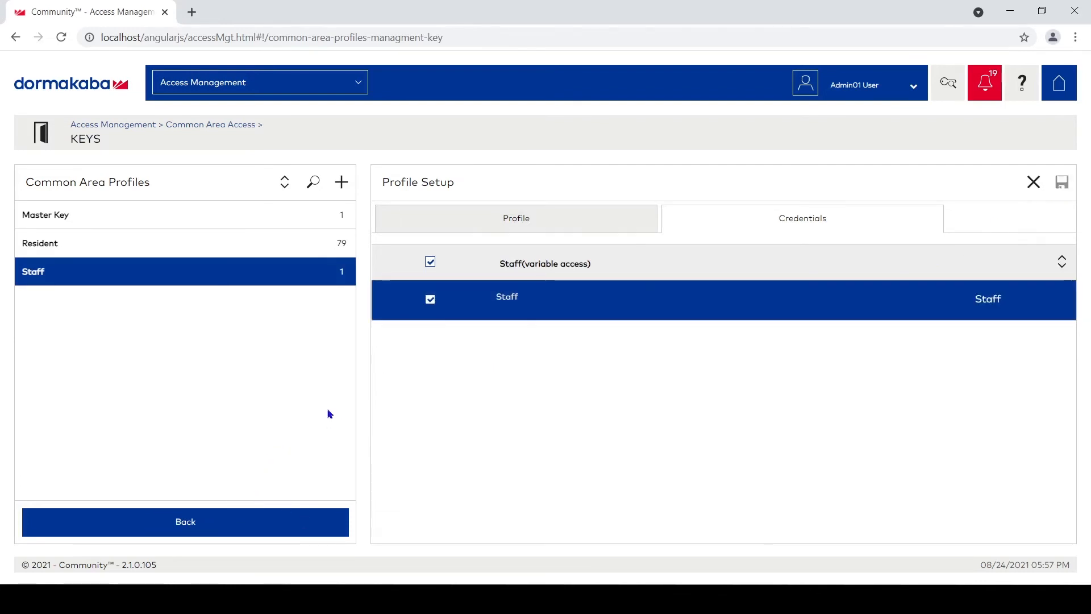
# Step: Create a common area profile named Vendor with profile type Staff/Vendor and credential class type Vendor
pyautogui.click(342, 183)
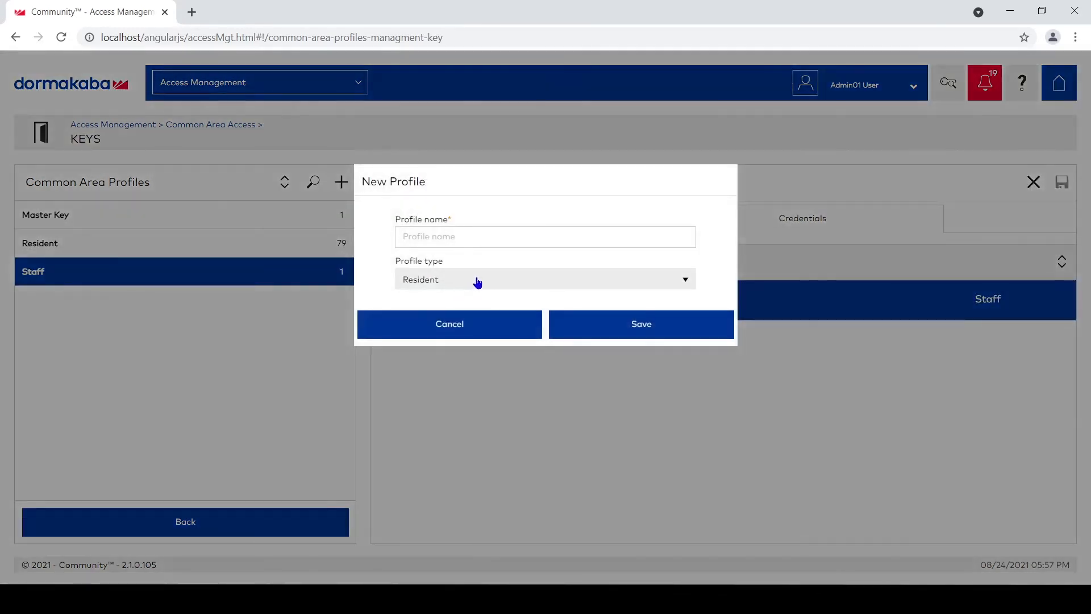
pyautogui.click(473, 289)
pyautogui.click(455, 314)
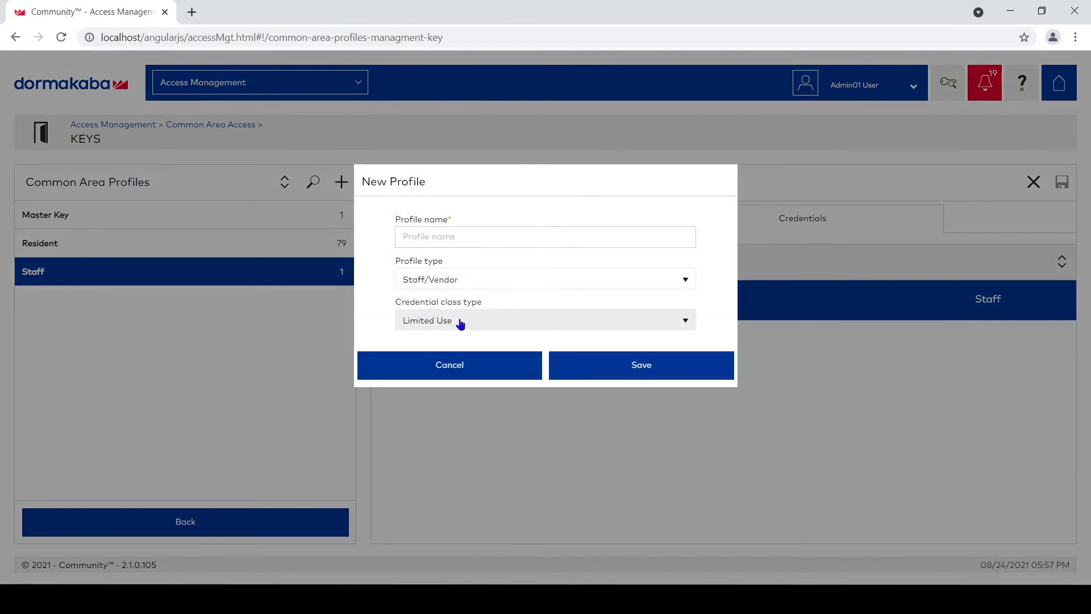
pyautogui.click(457, 321)
pyautogui.click(437, 386)
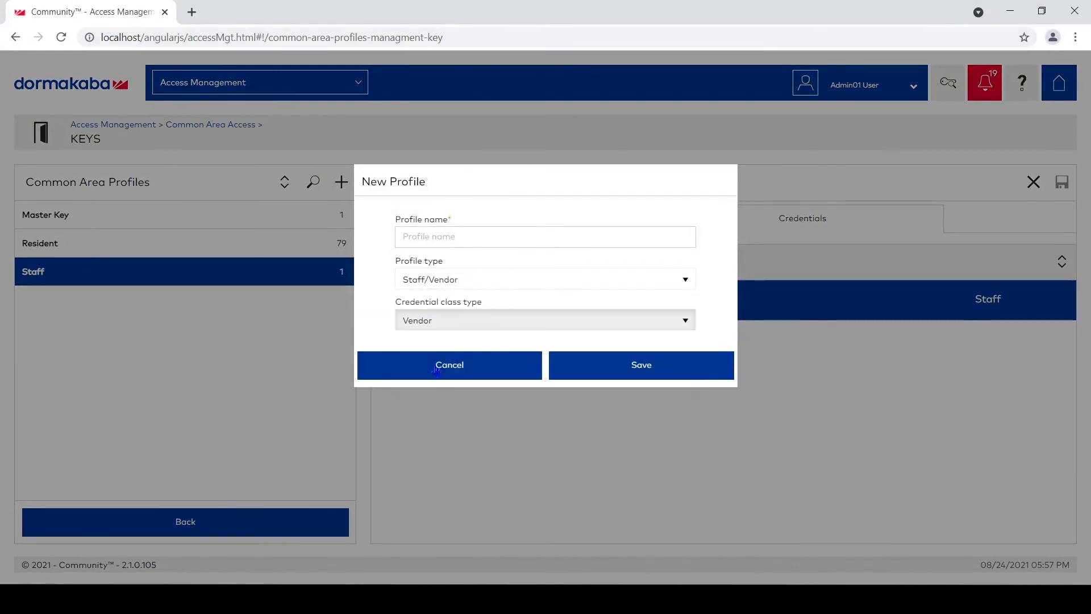
pyautogui.click(473, 241)
pyautogui.write('Verndor')
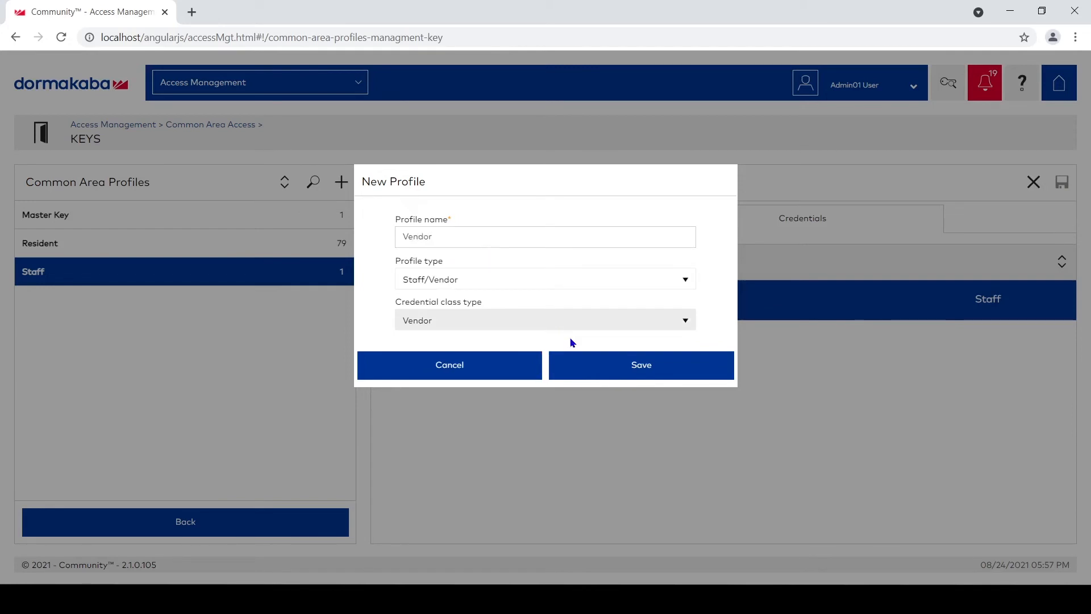
pyautogui.click(577, 363)
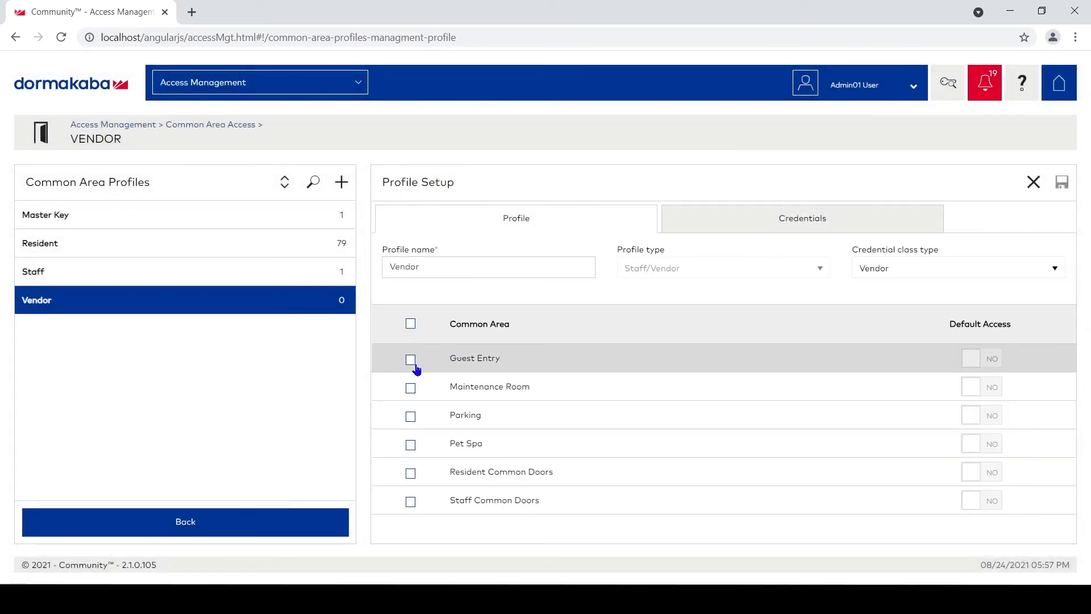
# Step: Include Guest Entry, Resident Common Doors and Staff Common Doors in the Vendor profile, with default access Yes for Guest Entry and Resident Common Doors
pyautogui.click(410, 360)
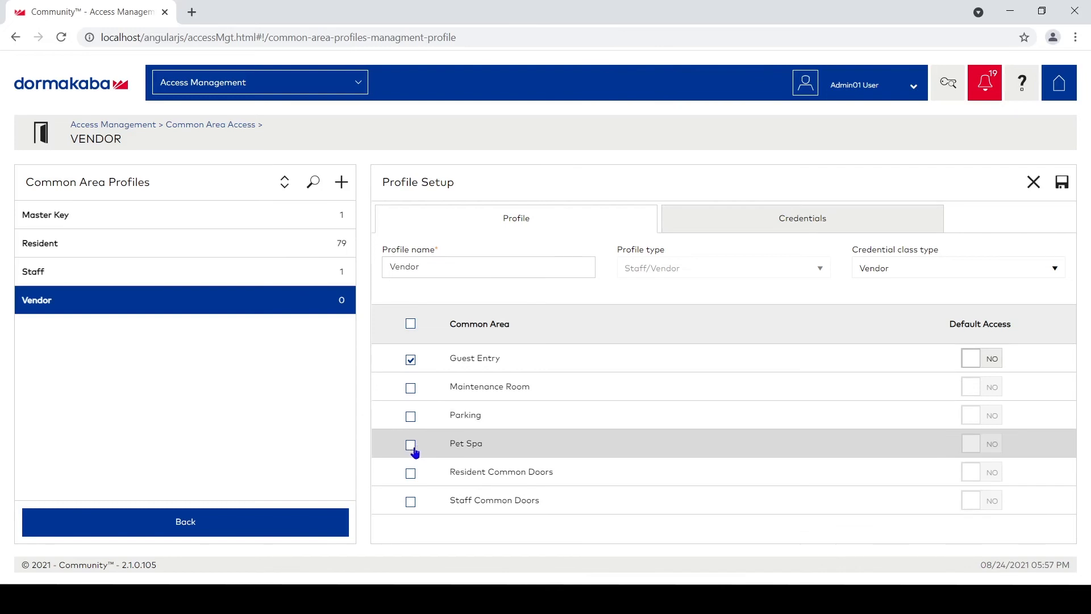
pyautogui.click(411, 472)
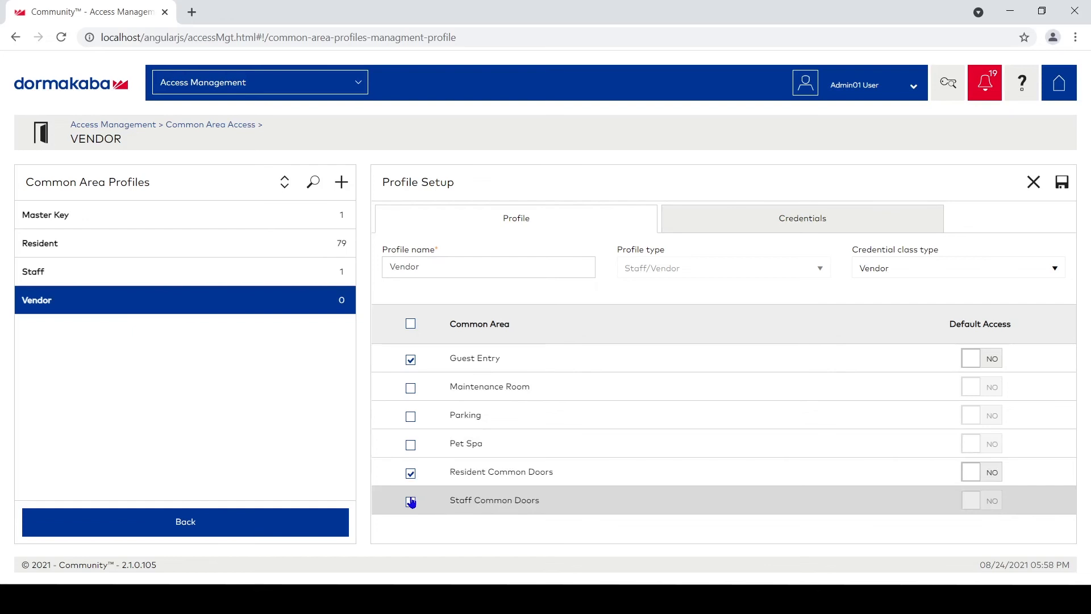
pyautogui.click(411, 501)
pyautogui.click(990, 471)
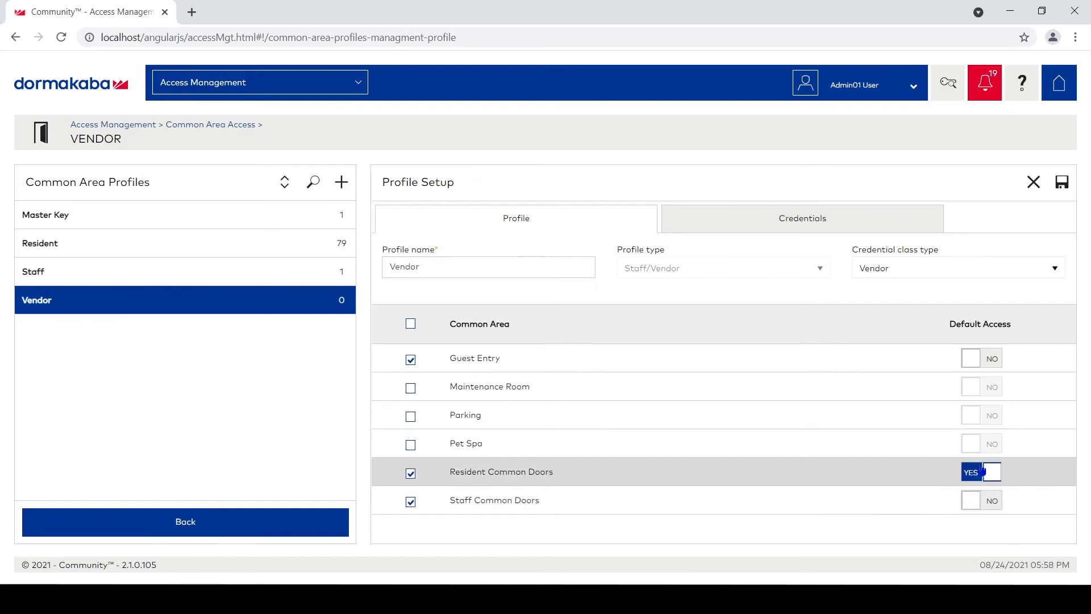
pyautogui.click(993, 357)
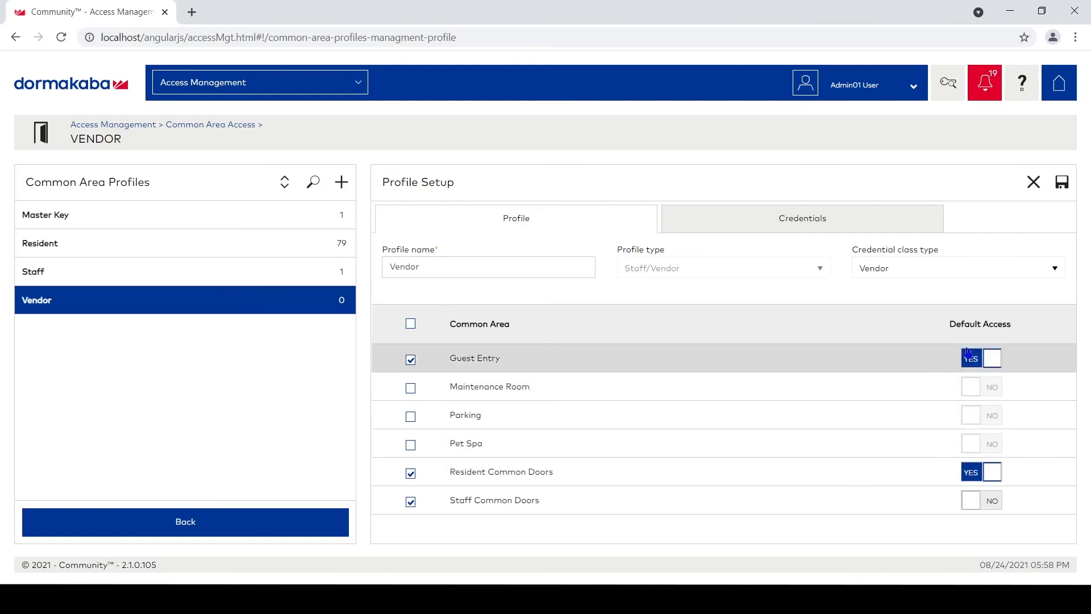
# Step: Assign the Vendor credential to the Vendor profile and save the profile
pyautogui.click(855, 226)
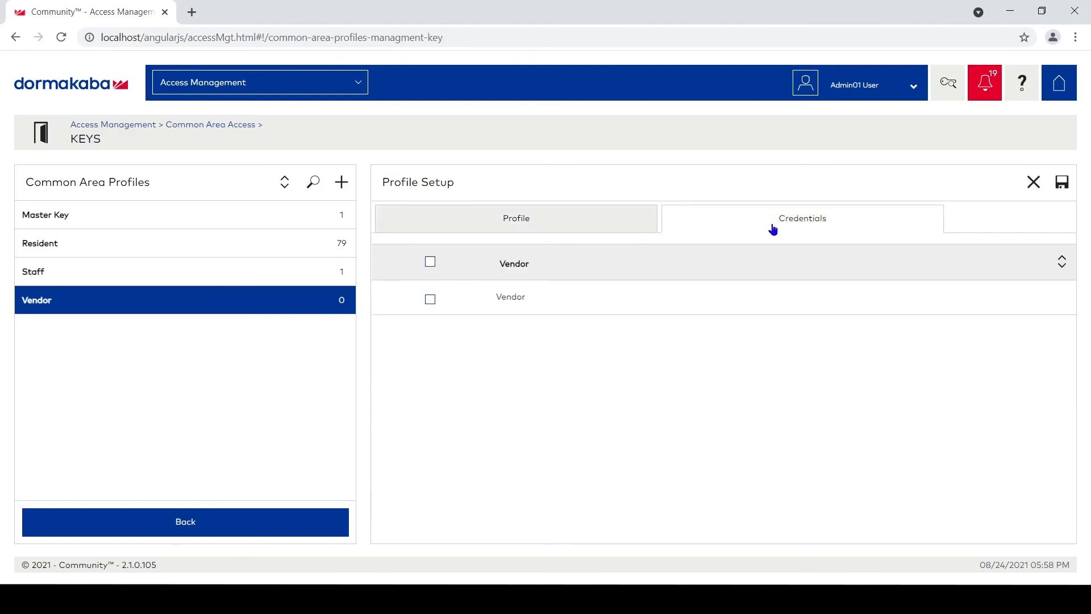
pyautogui.click(435, 301)
pyautogui.click(1062, 185)
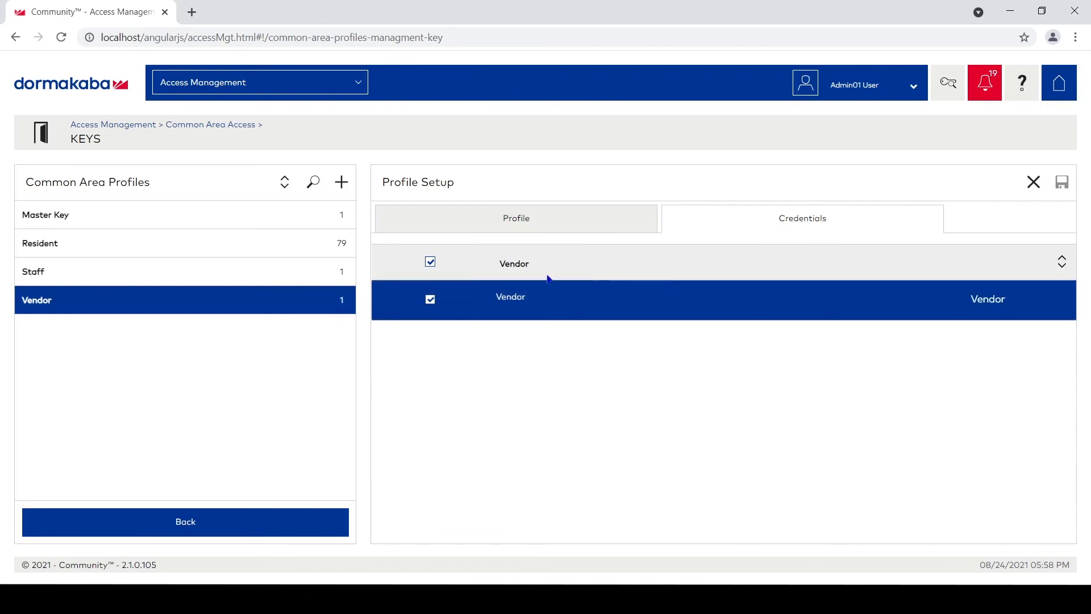
# Step: Review the Resident profile's common areas, default access settings and assigned access points
pyautogui.click(257, 243)
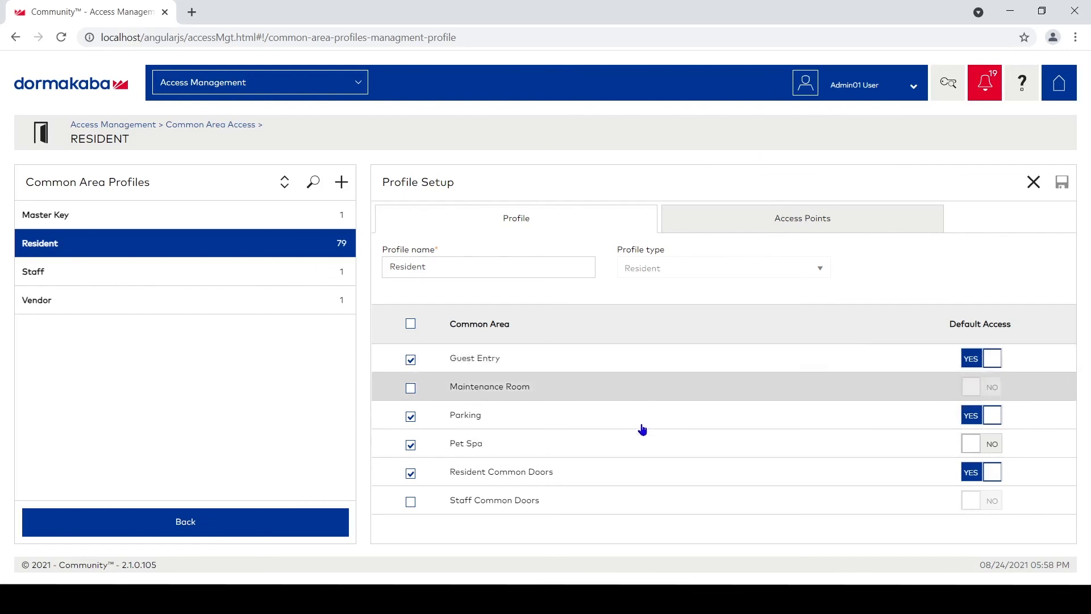
pyautogui.click(805, 223)
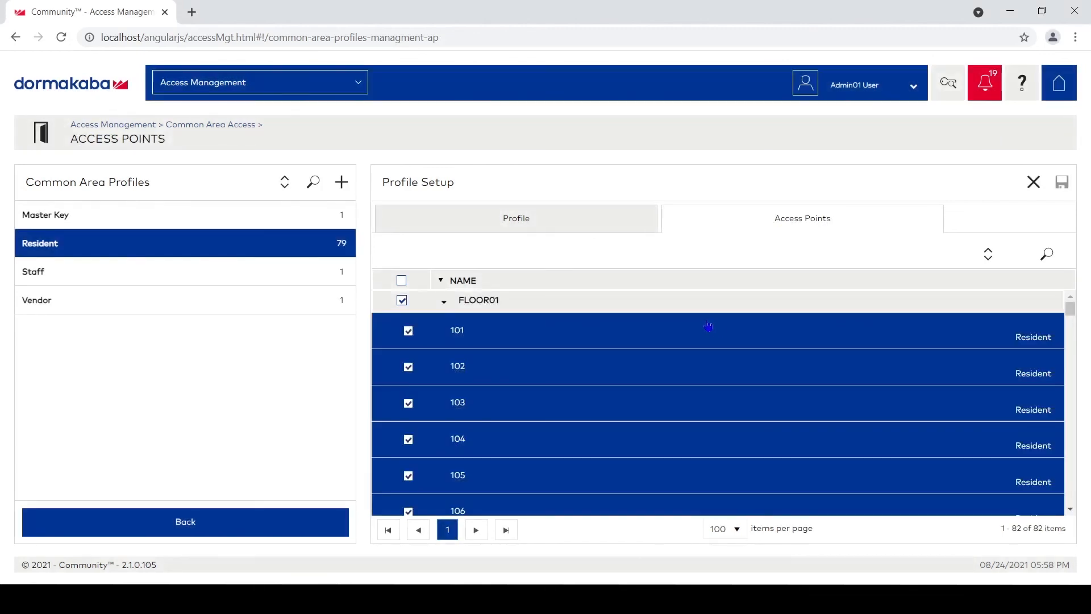
pyautogui.click(587, 221)
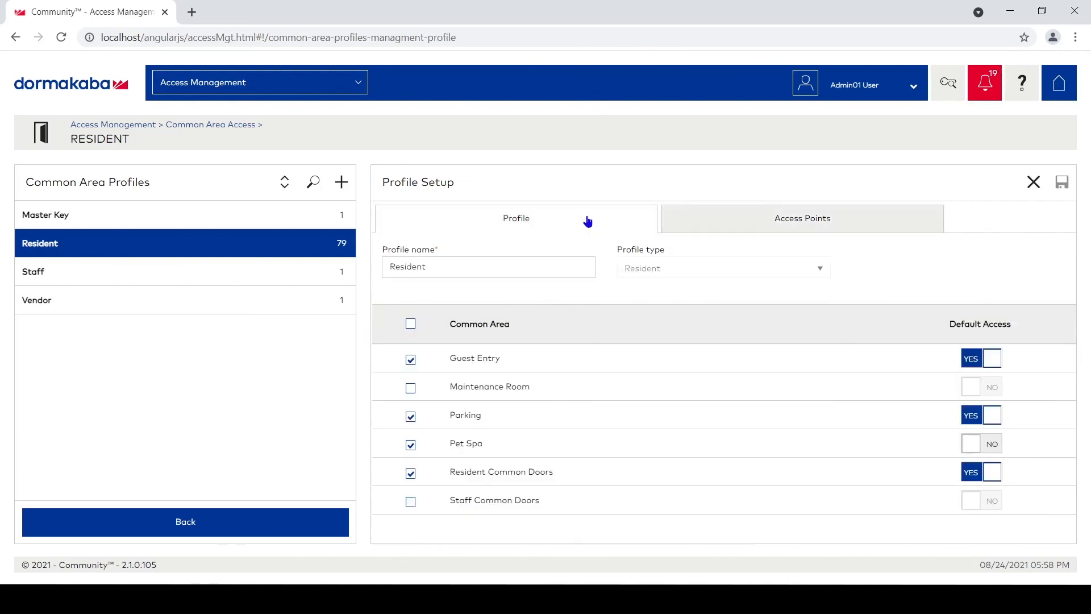